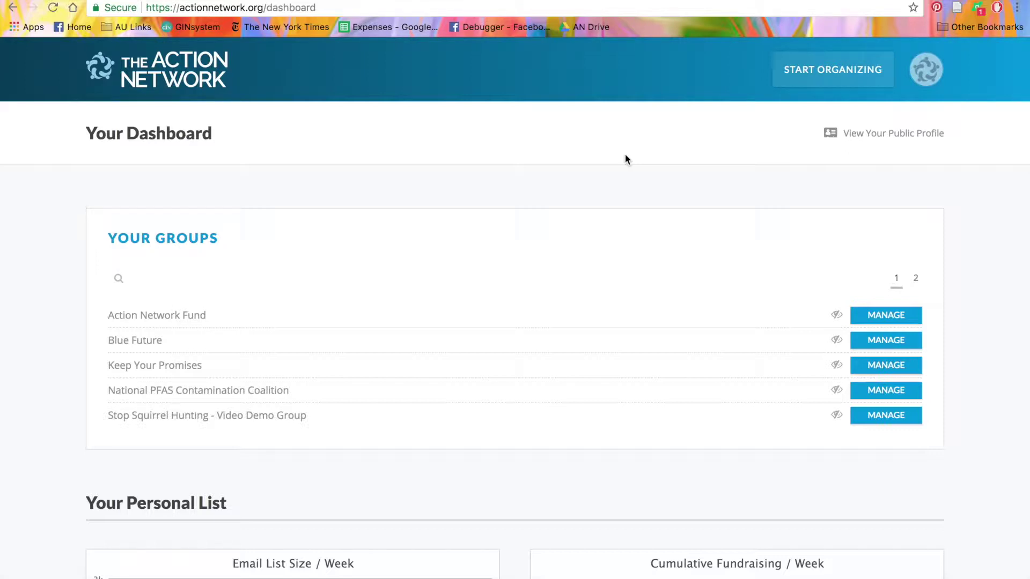
Start a new petition titled 'Give Action Network Staff Ice Cream!'
click(815, 70)
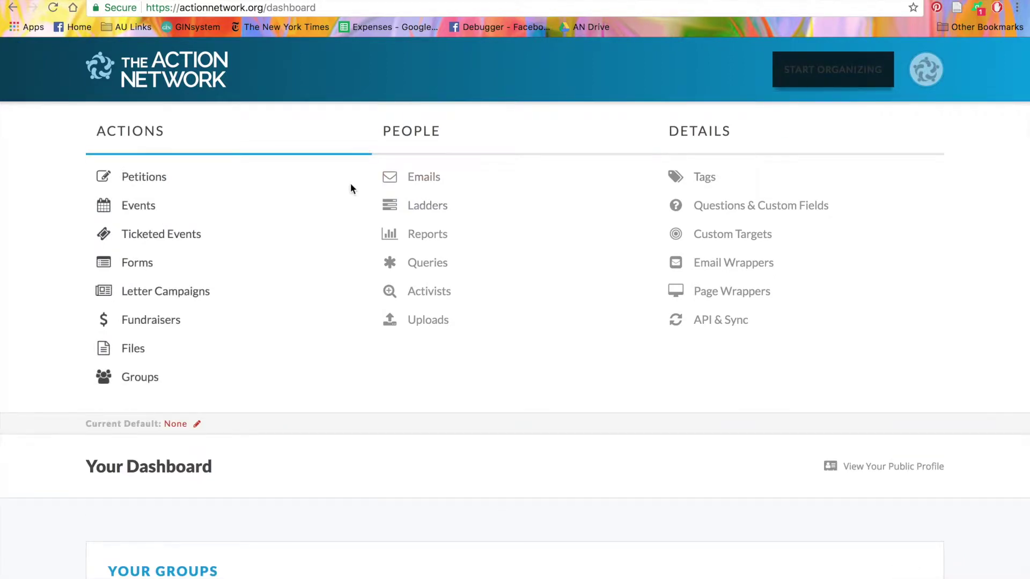
click(128, 179)
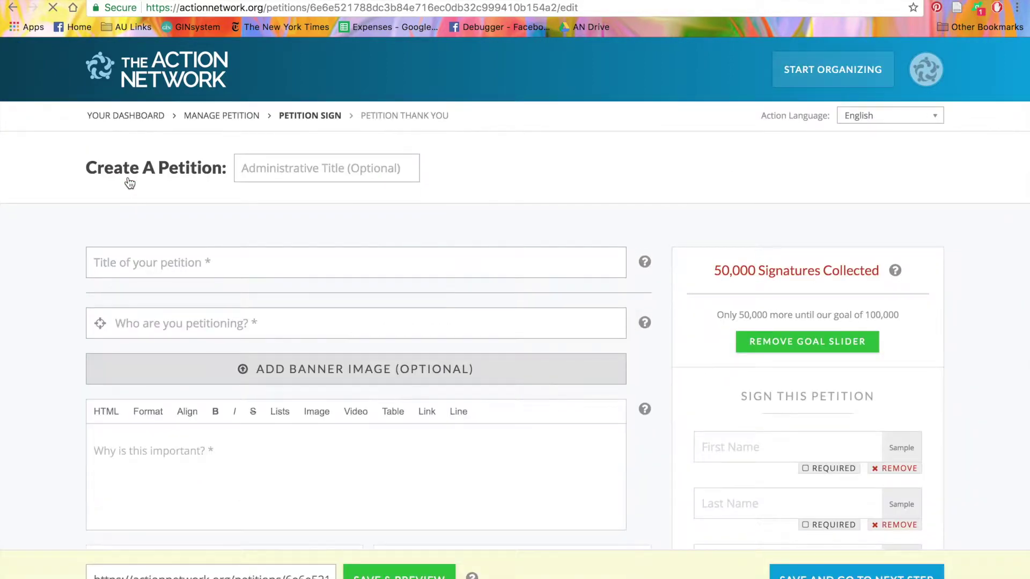
click(168, 272)
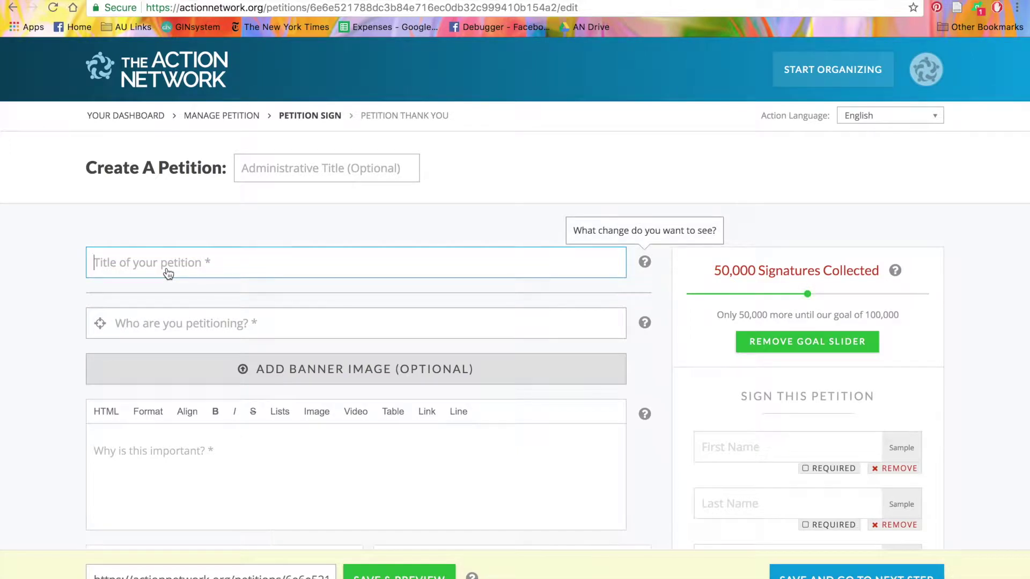
text(Give Action)
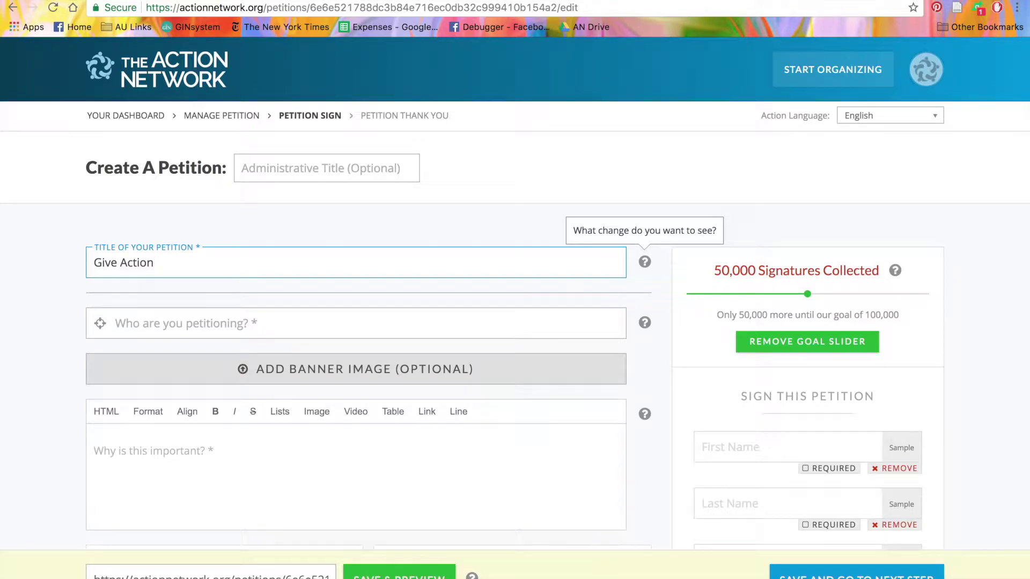
text( Network Staff Ice Cream!)
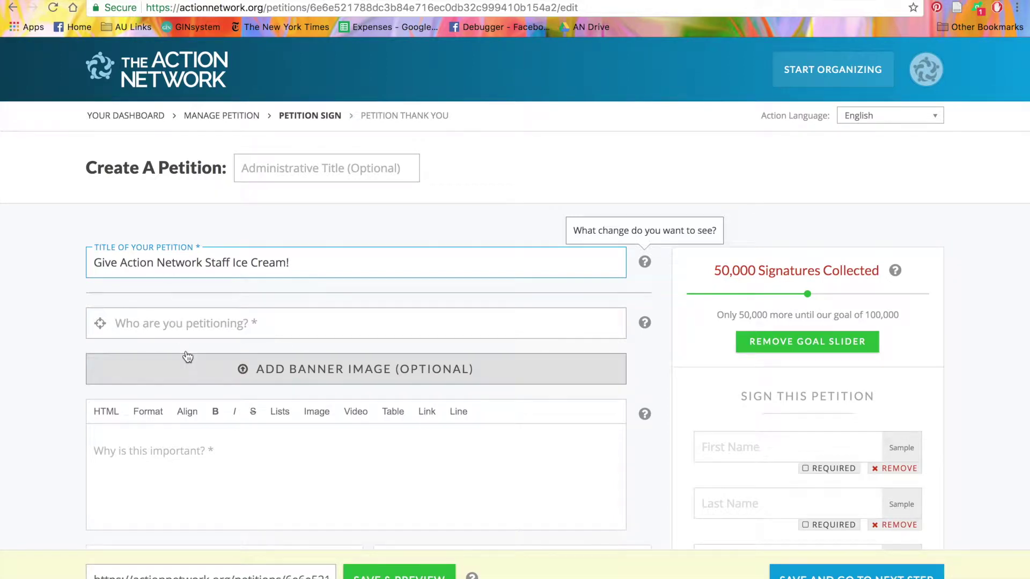
Enter the target person's full name in the 'Who are you petitioning?' field
click(175, 329)
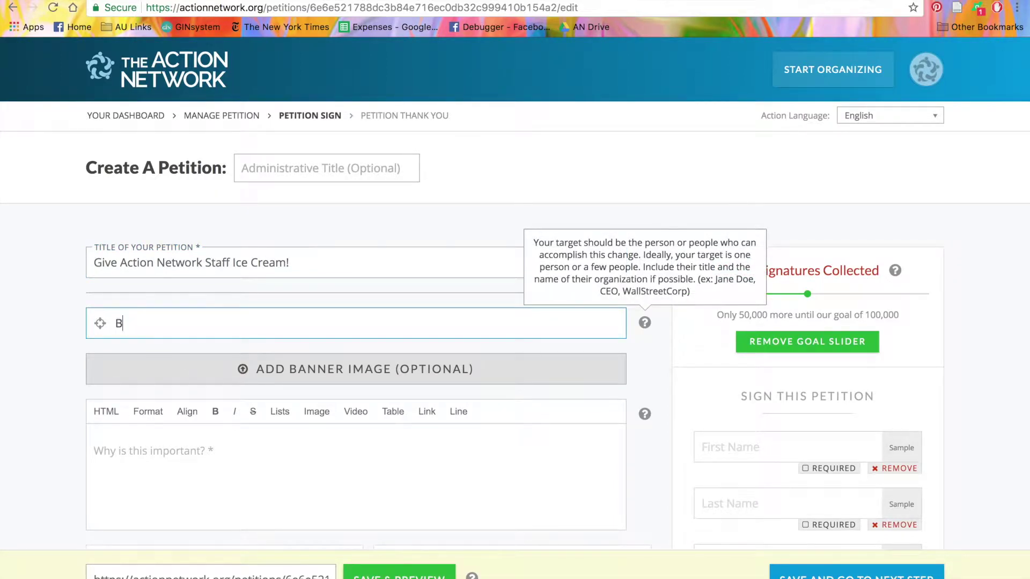
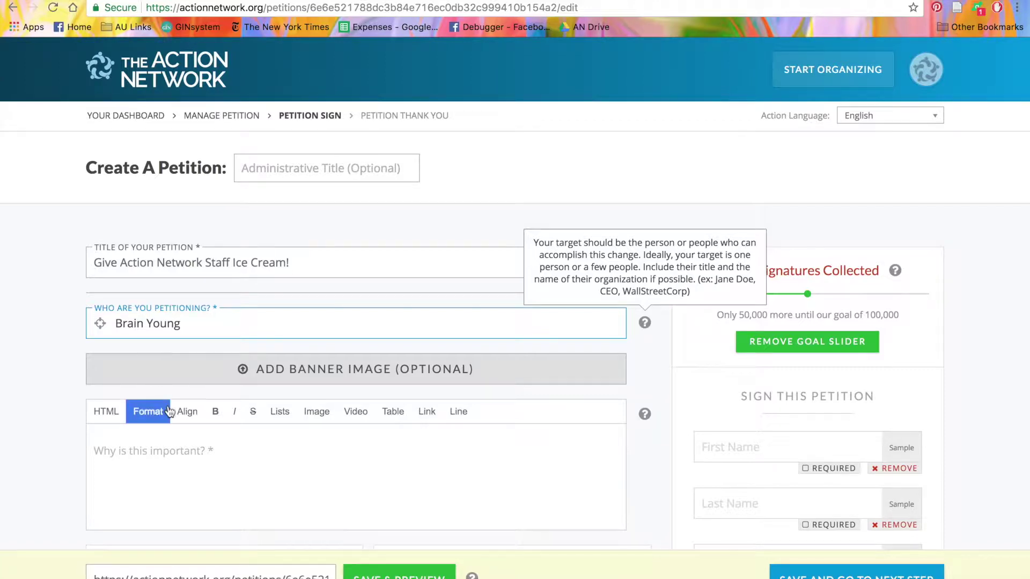
click(220, 377)
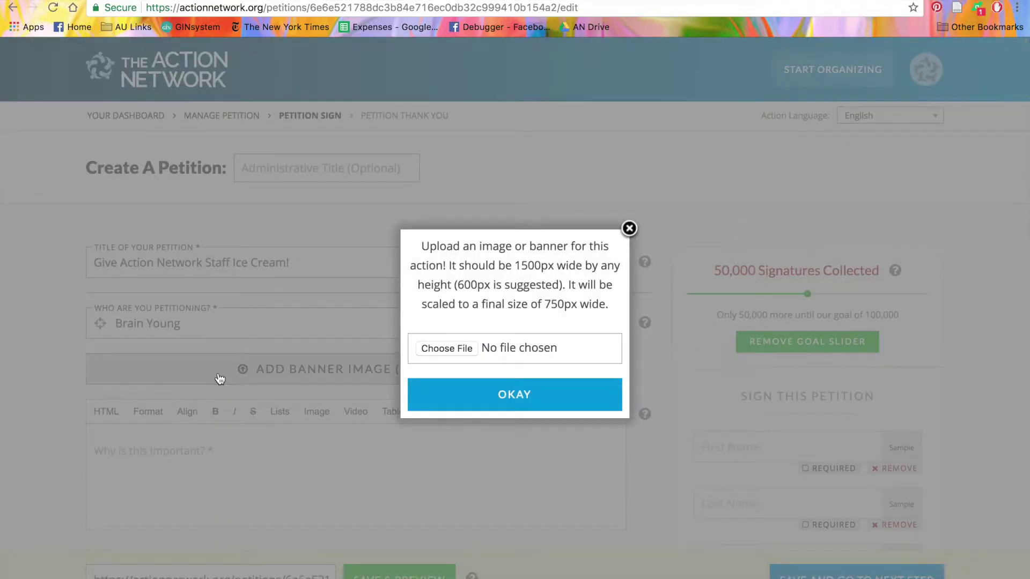
click(447, 349)
click(311, 96)
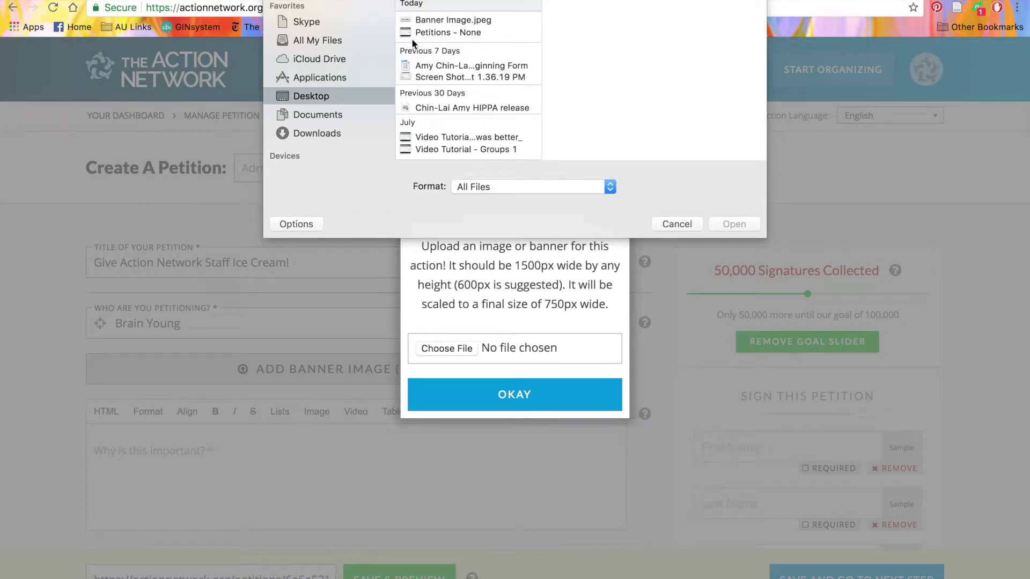
click(438, 20)
click(732, 221)
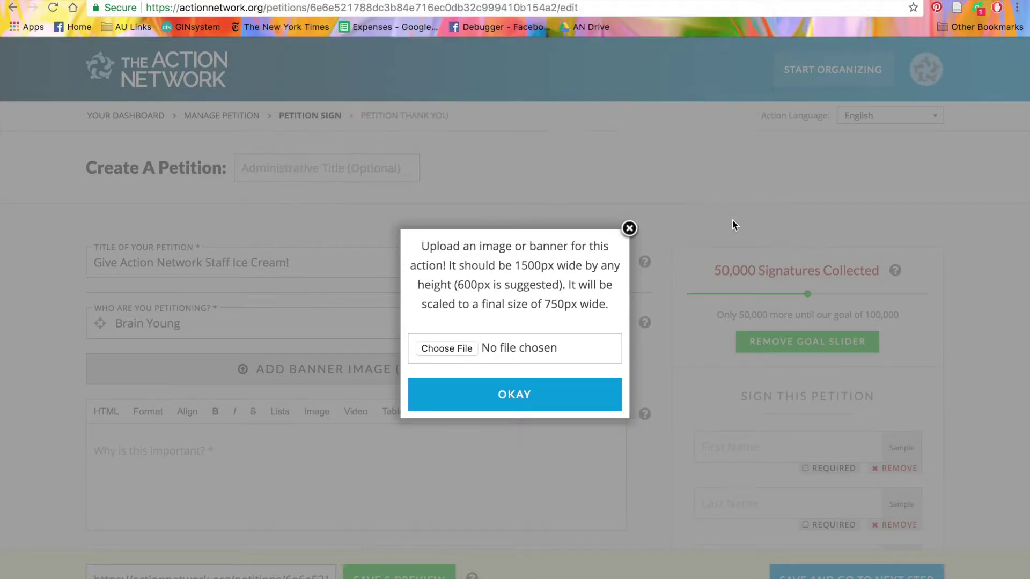
click(514, 443)
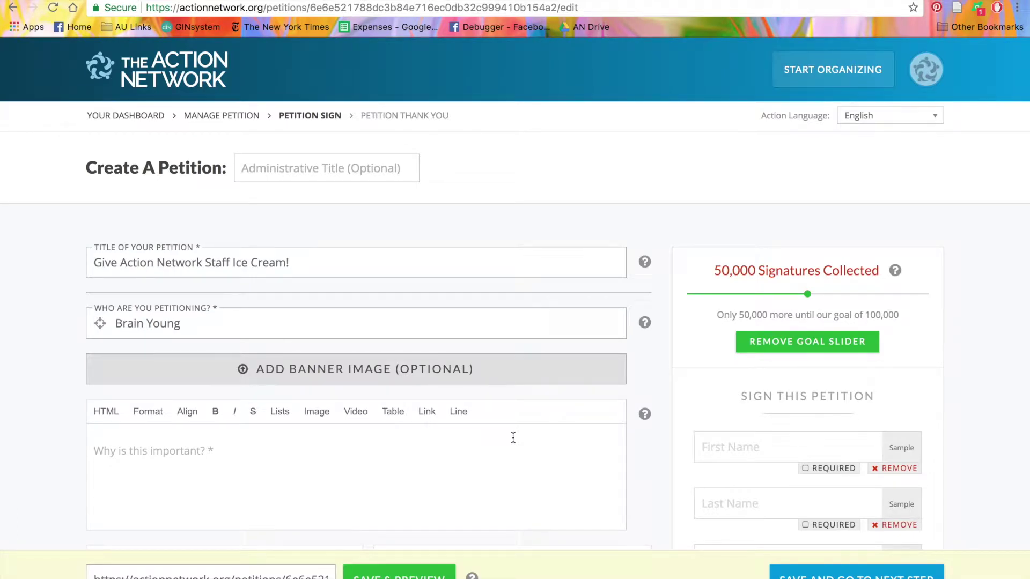
Write 'Action Network staff work hard. Tell their boss to give them ice cream!' as the explanation
scroll(513, 437, down, 3)
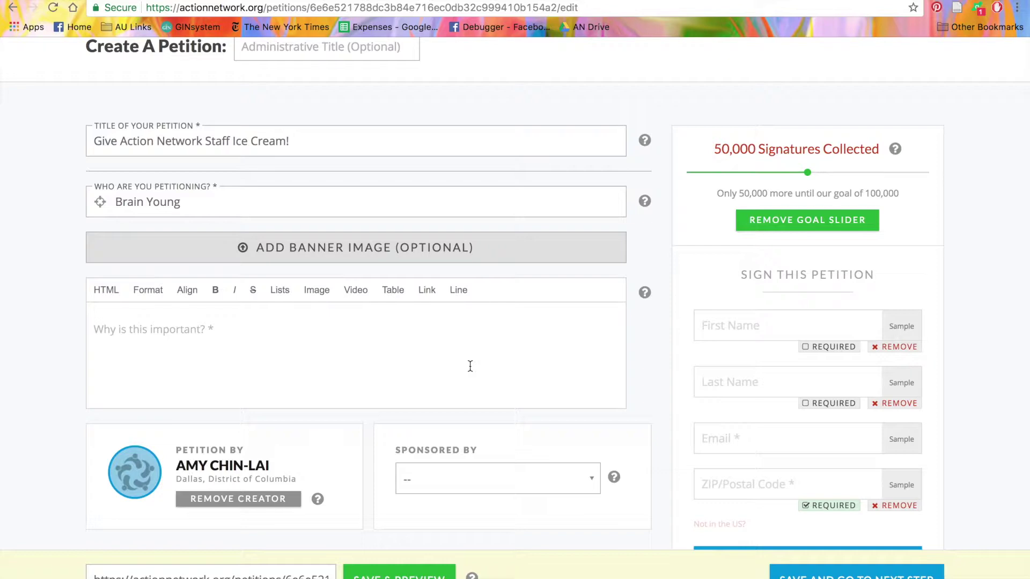
click(458, 370)
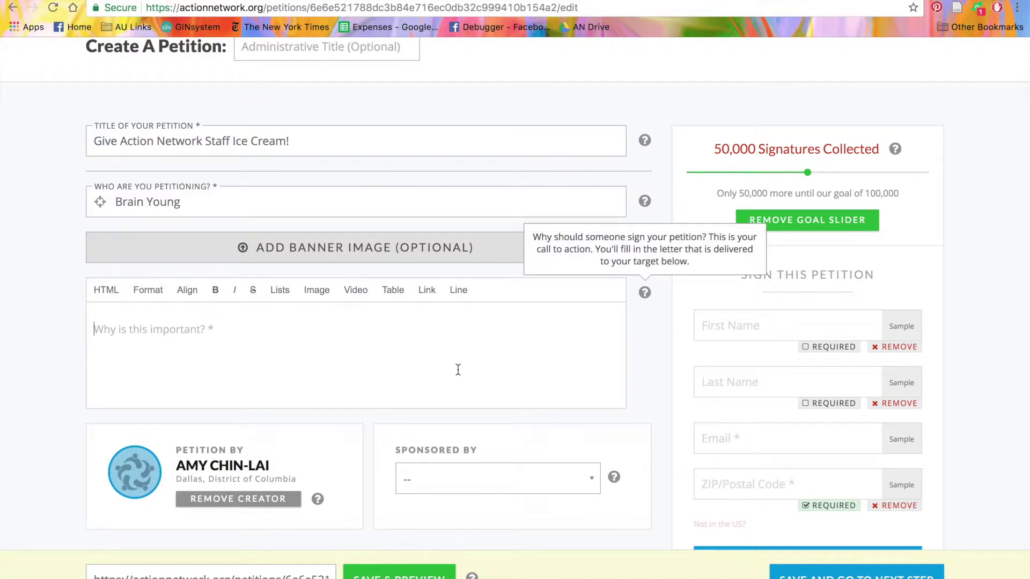
text(Action Ne)
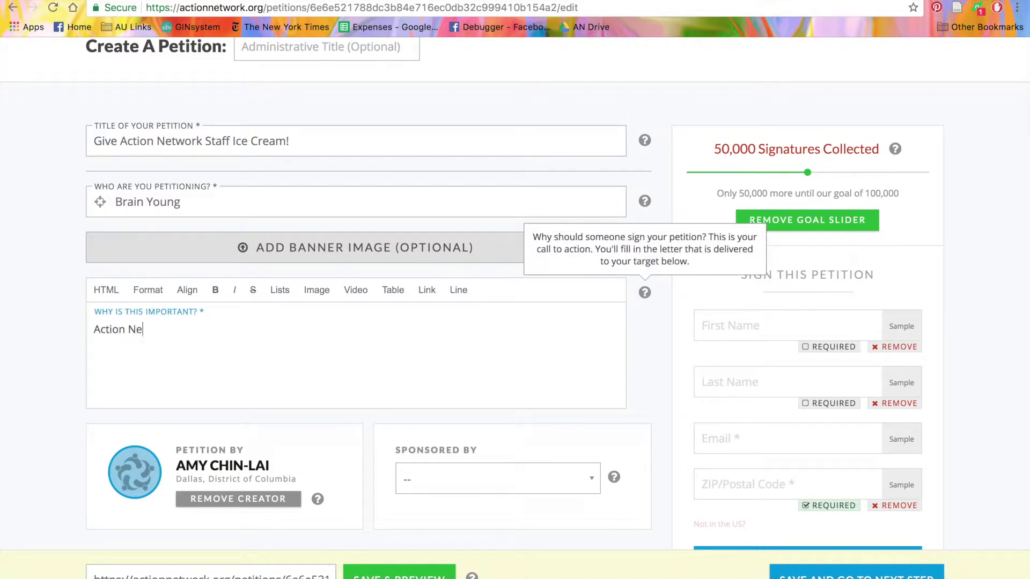
text(twork staff work hard. Tell the)
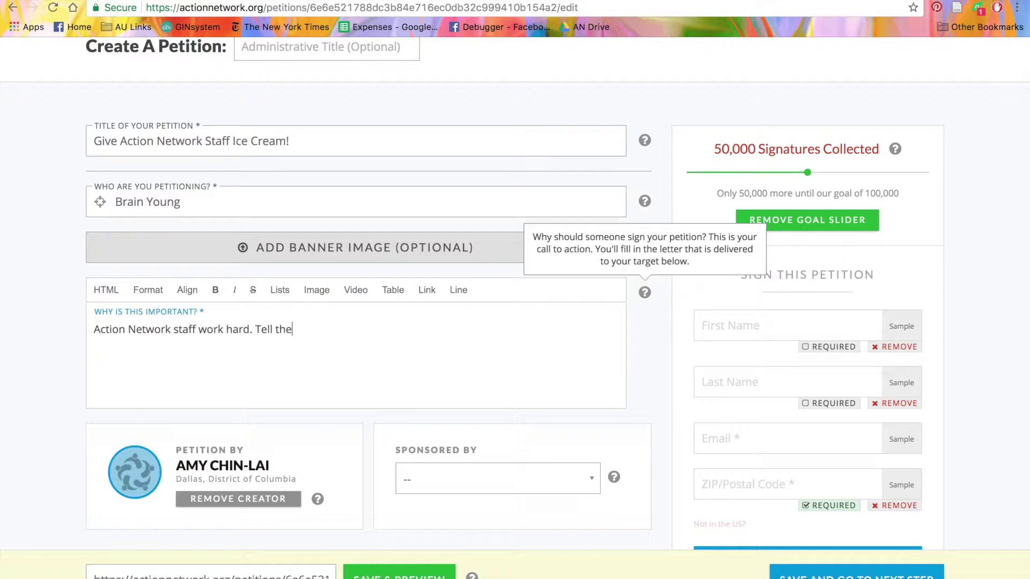
text(ir boss to give them )
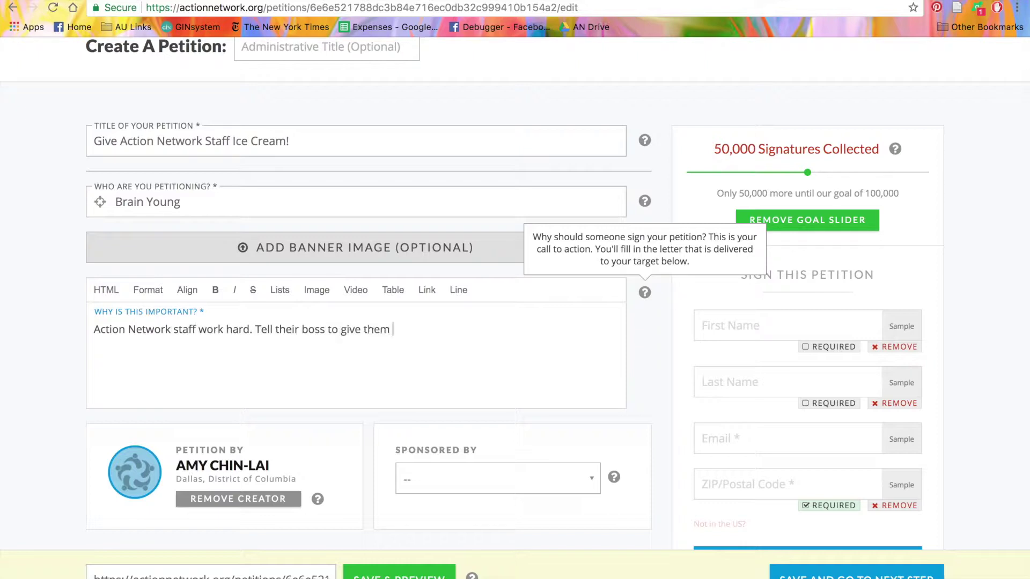
text(ice cream!)
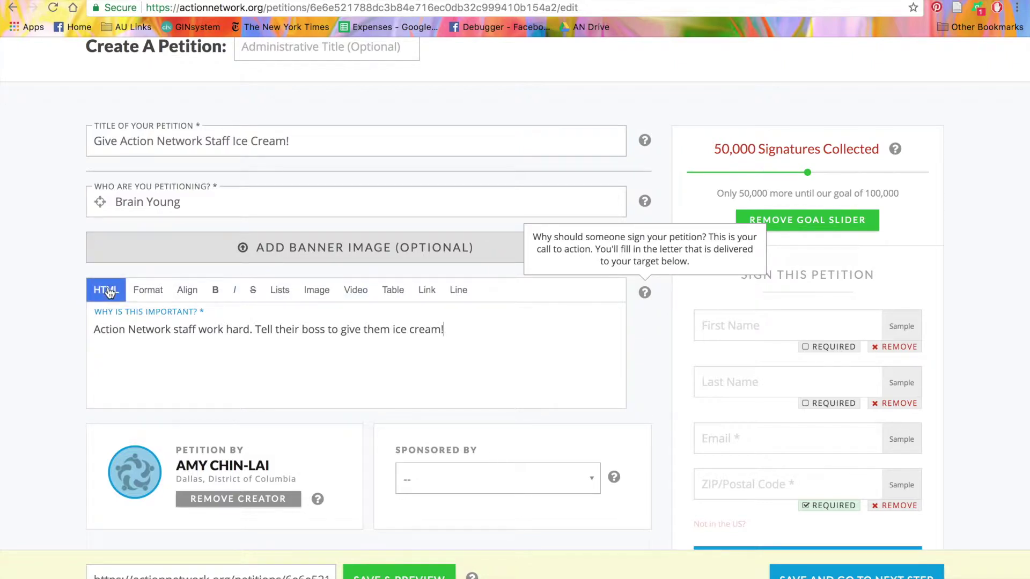
Review the Format, Align, Lists and Link options, then insert a horizontal line below the text
click(154, 299)
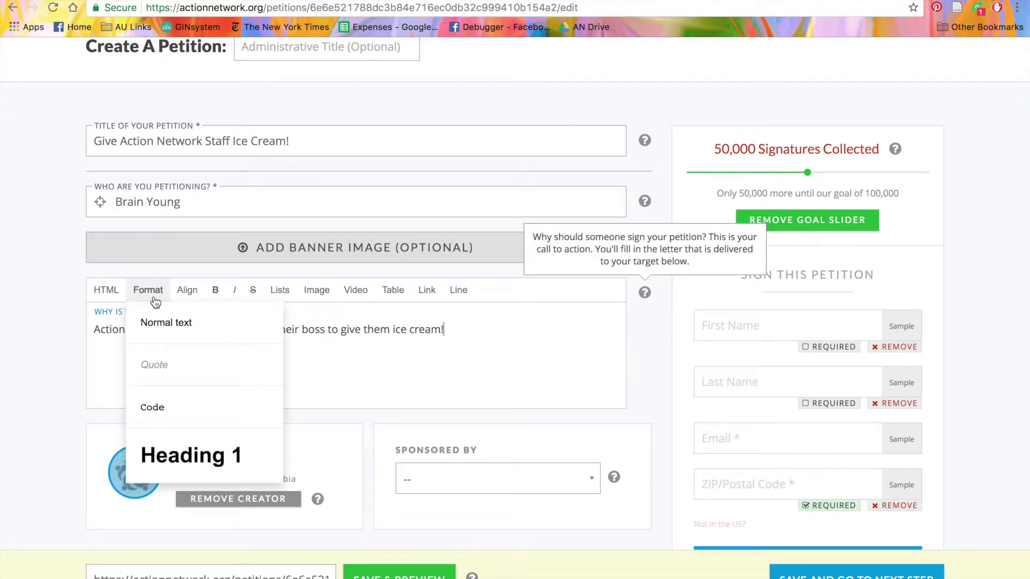
click(188, 291)
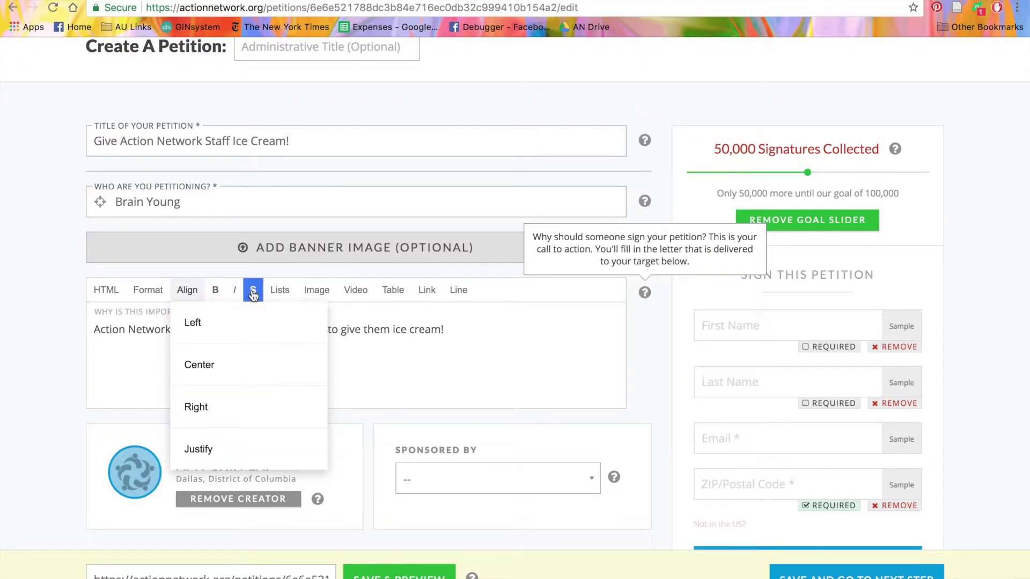
click(279, 290)
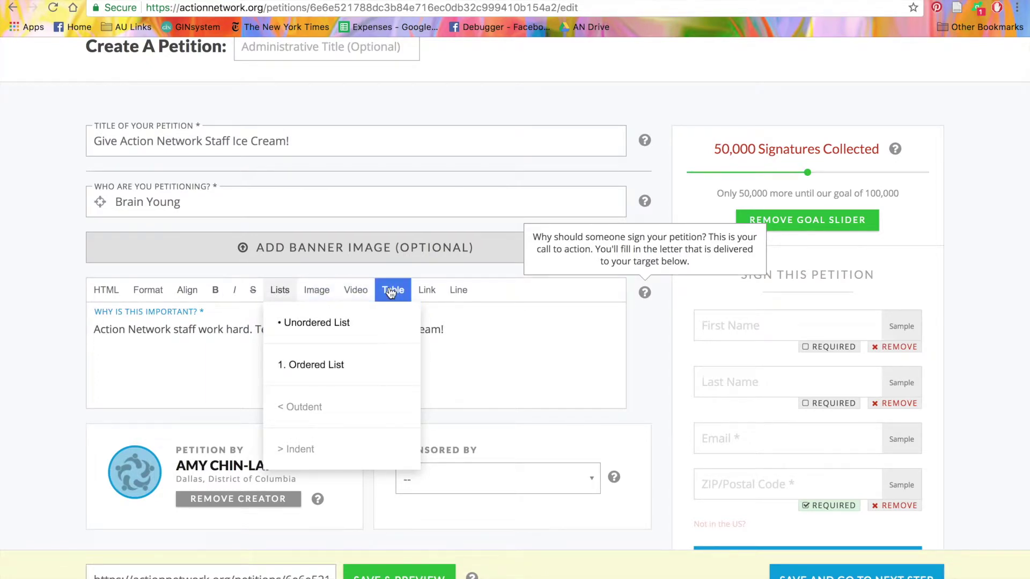
click(433, 291)
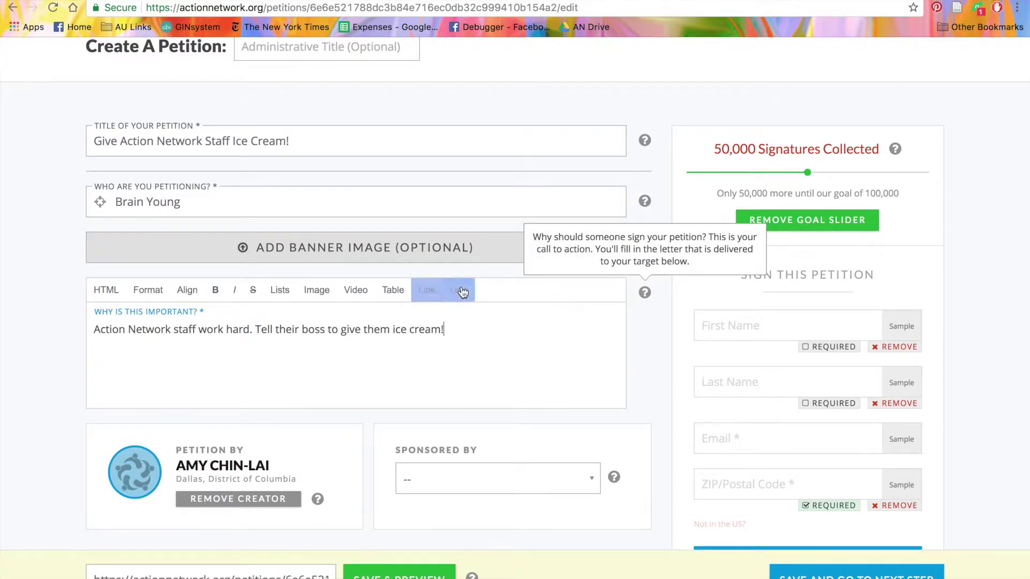
click(461, 292)
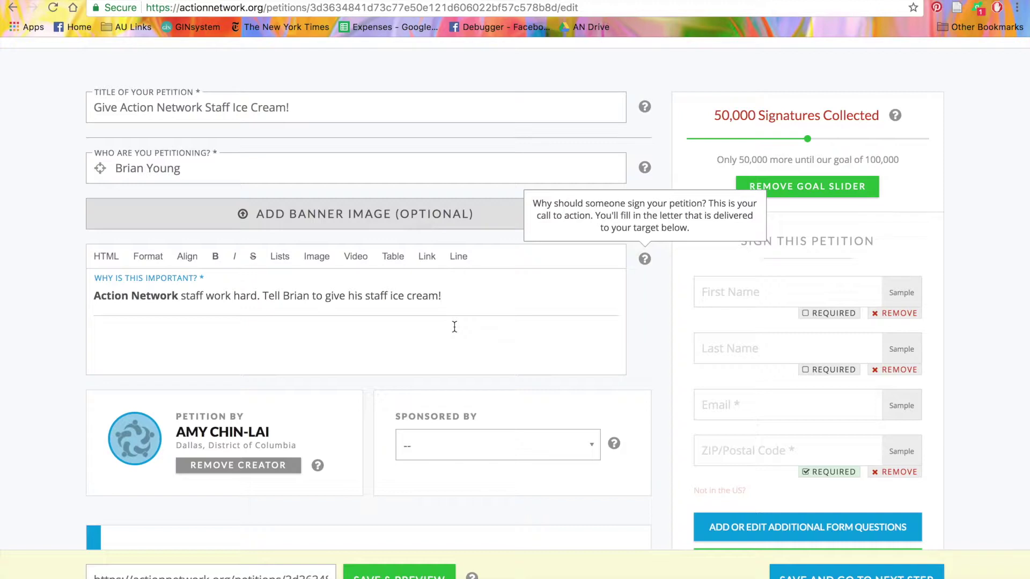
Set the sponsor to 'Video Tutorial - Alliance for Ice Cream' and remove the creator credit
scroll(454, 326, down, 1)
scroll(454, 327, down, 1)
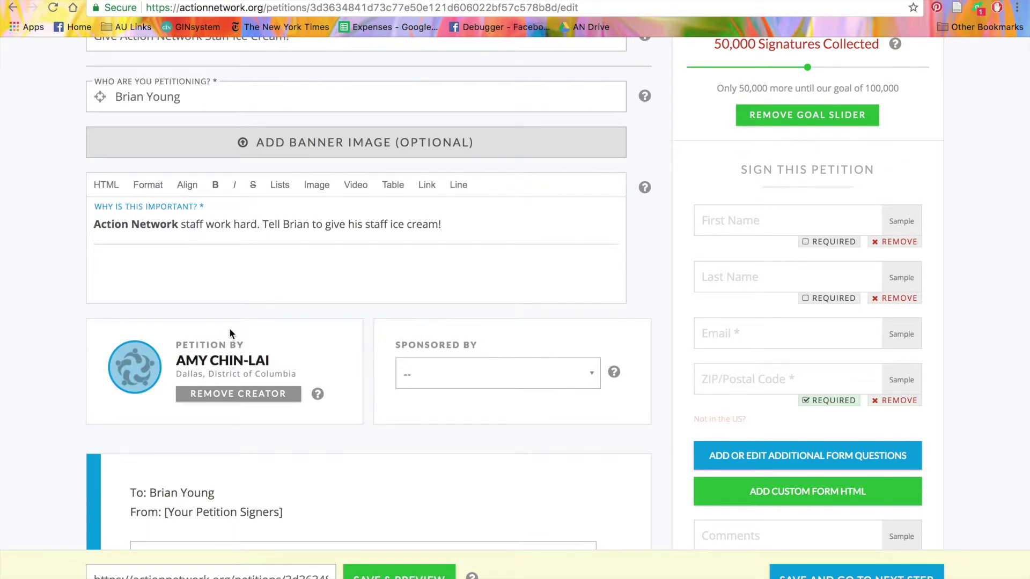
click(508, 375)
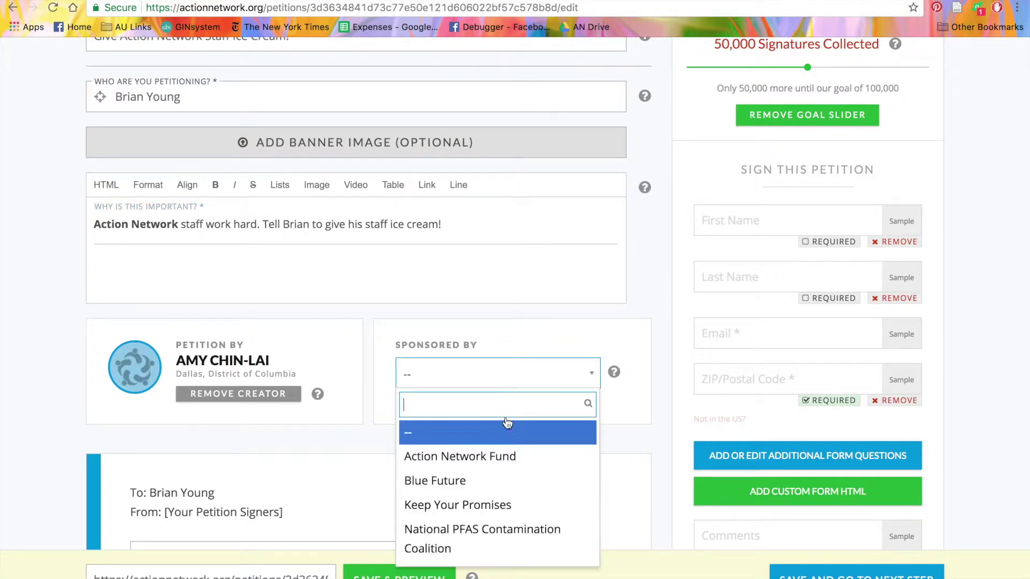
scroll(497, 476, down, 10)
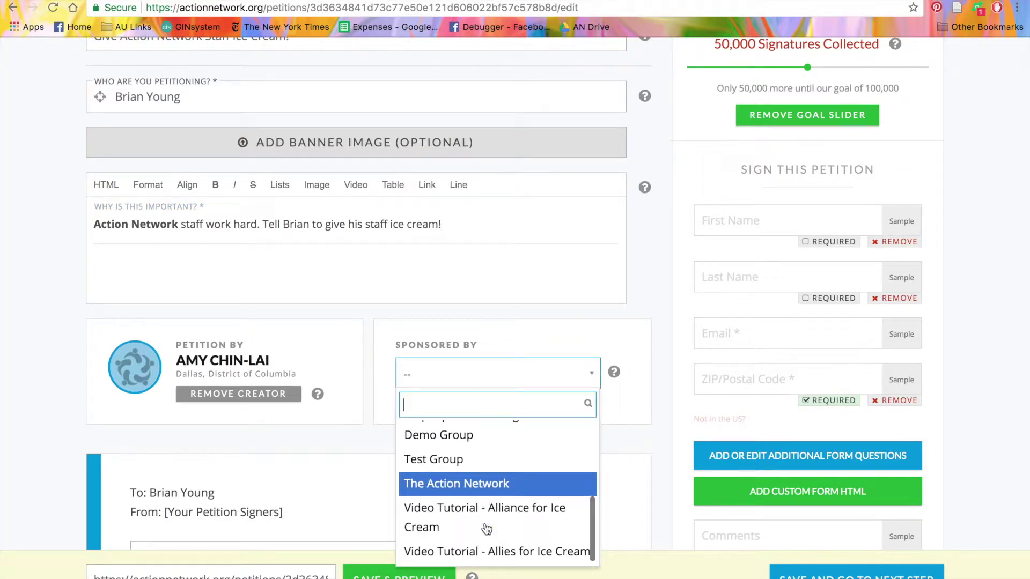
click(497, 501)
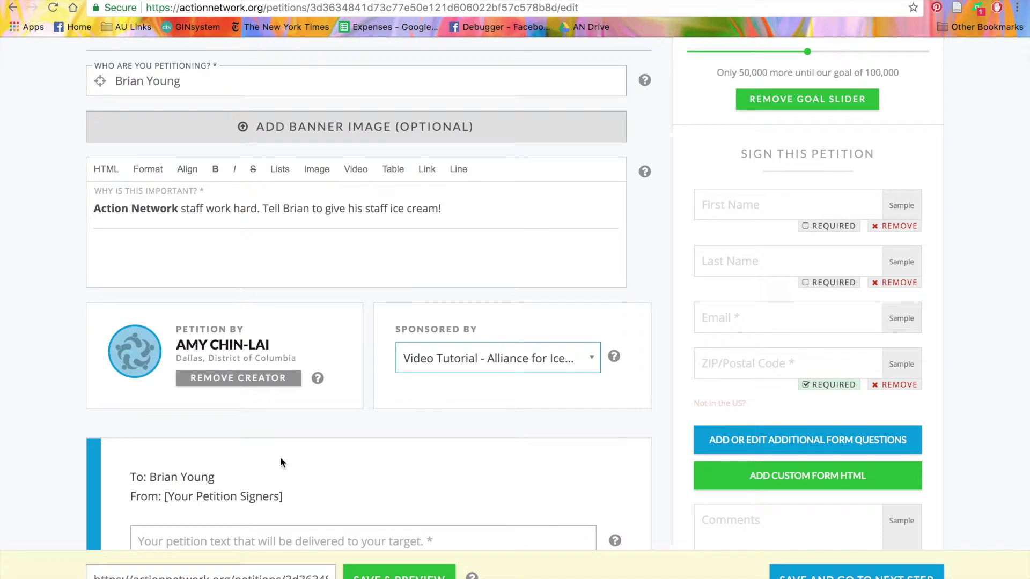
click(246, 382)
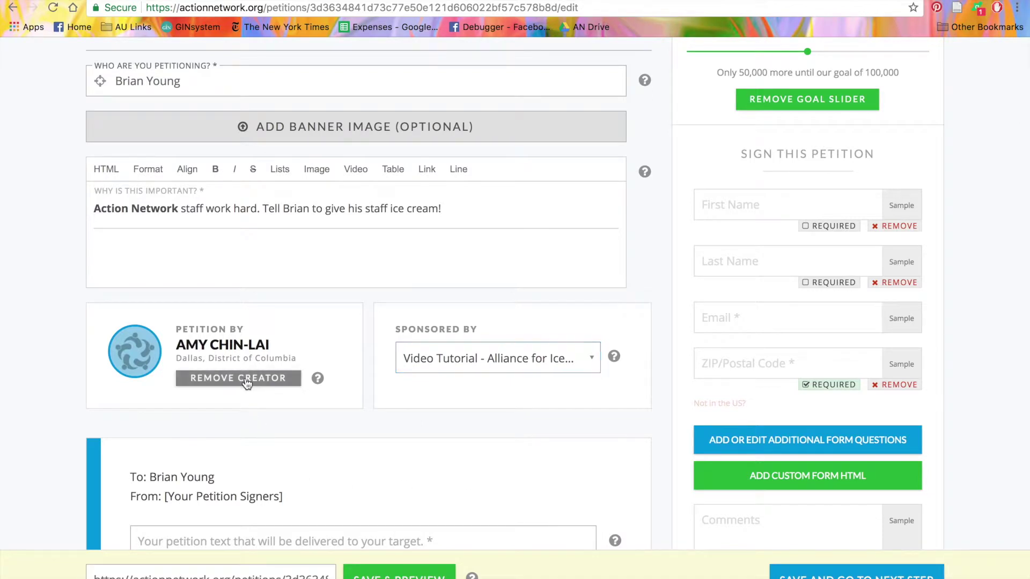
Write the letter 'We want you to give Action Network staff ice cream! Please!', fixing its capitalisation
scroll(245, 380, down, 5)
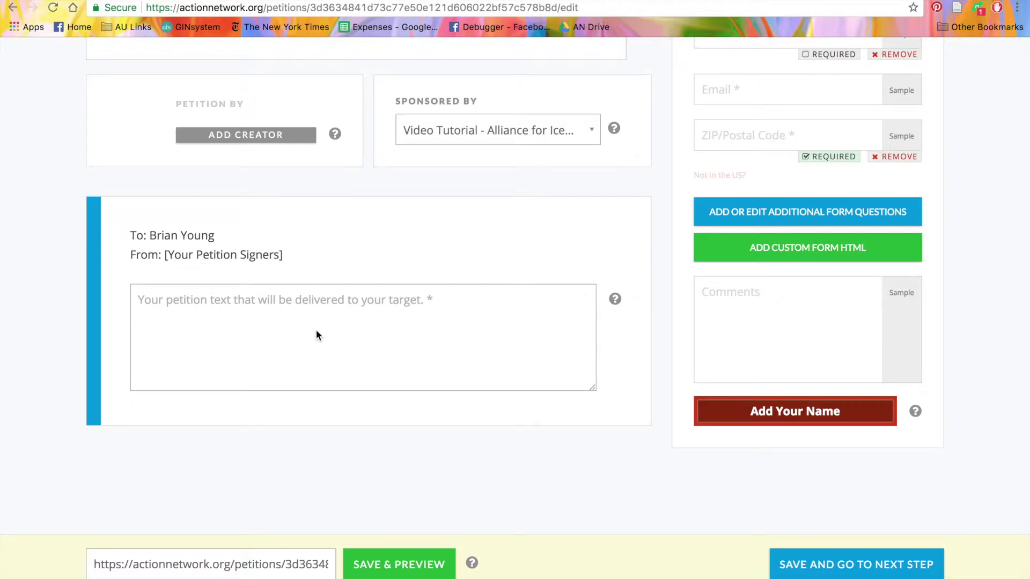
click(317, 330)
text(WE want)
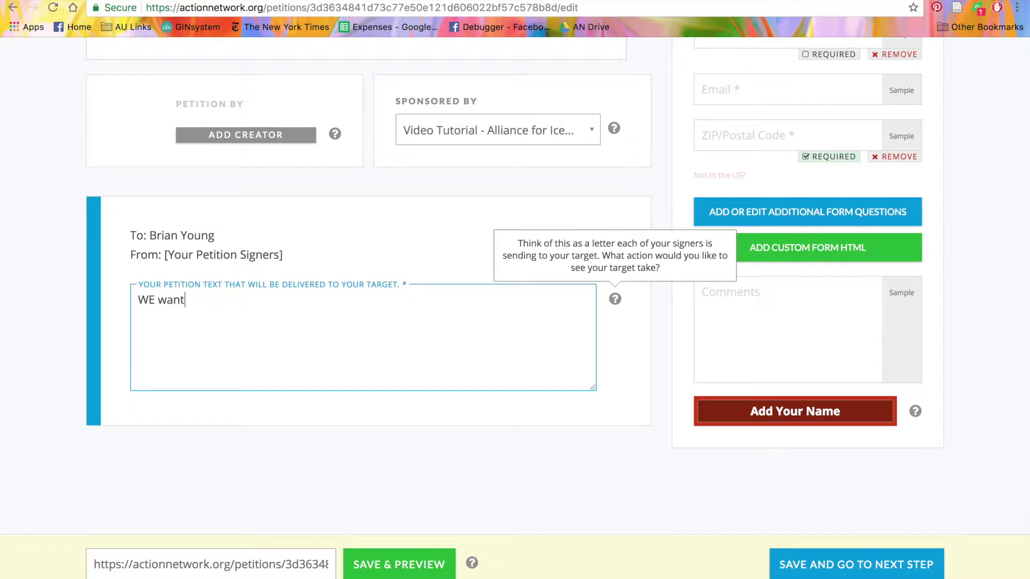
key(BackSpace)
key(BackSpace)
key(BackSpace)
key(BackSpace)
key(BackSpace)
key(BackSpace)
text(e)
key(BackSpace)
key(BackSpace)
text(e want you to give Action Netwo)
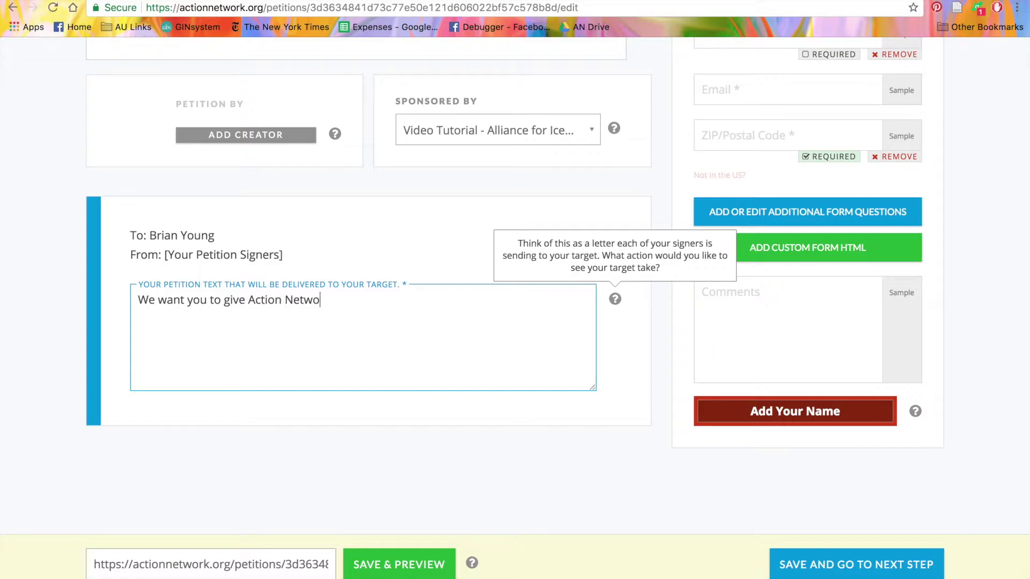
text(rk staff ice cream! Please!)
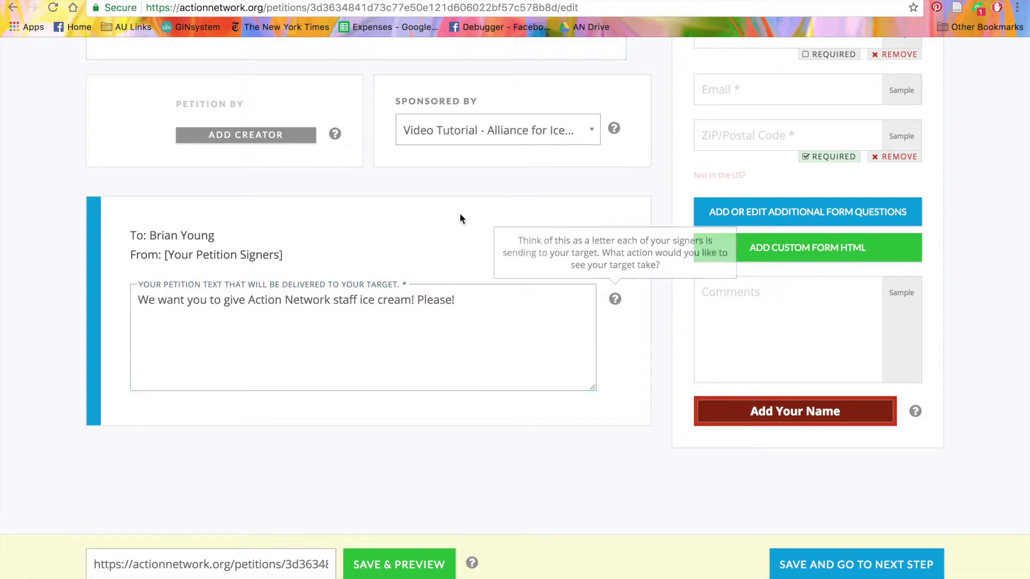
scroll(460, 213, up, 5)
Remove the signature goal slider and look over the signup form fields
scroll(459, 213, up, 4)
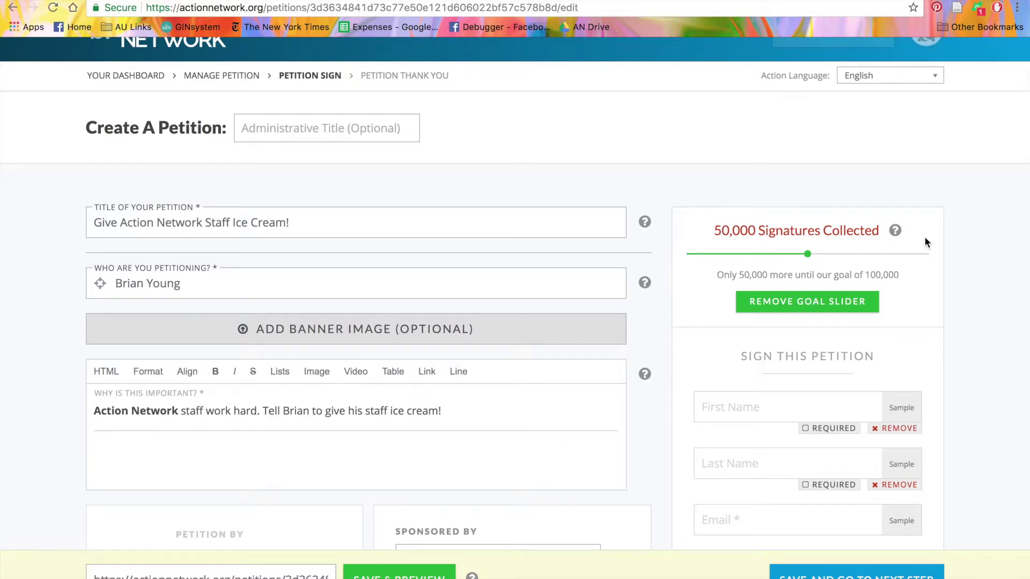
click(853, 303)
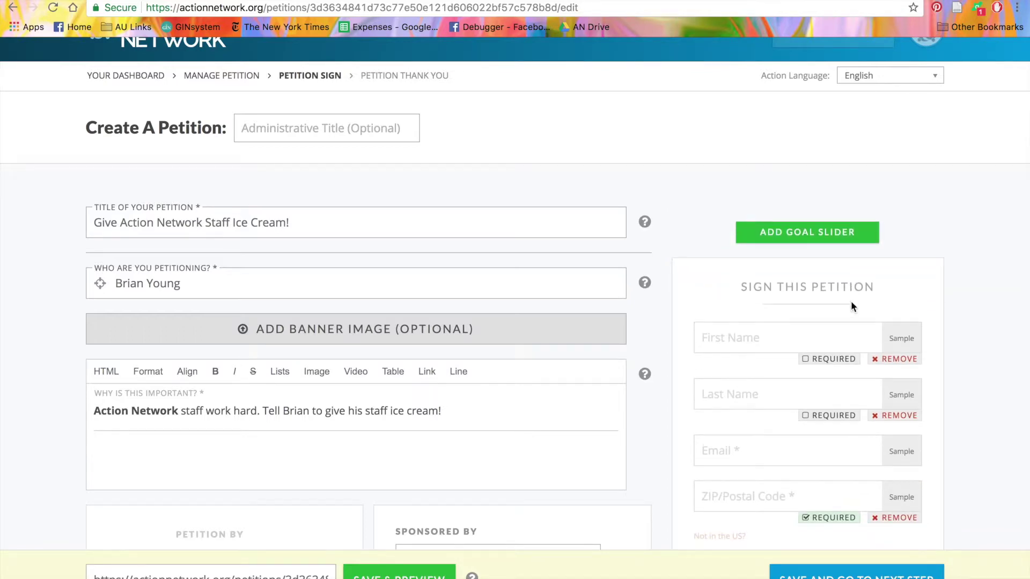
scroll(851, 306, down, 3)
scroll(851, 306, down, 1)
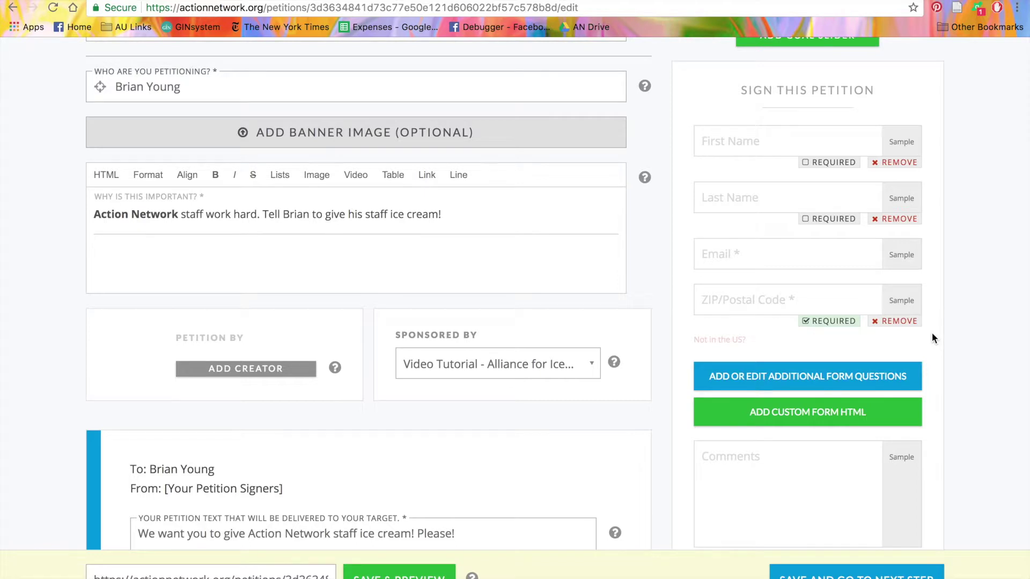
scroll(932, 333, down, 3)
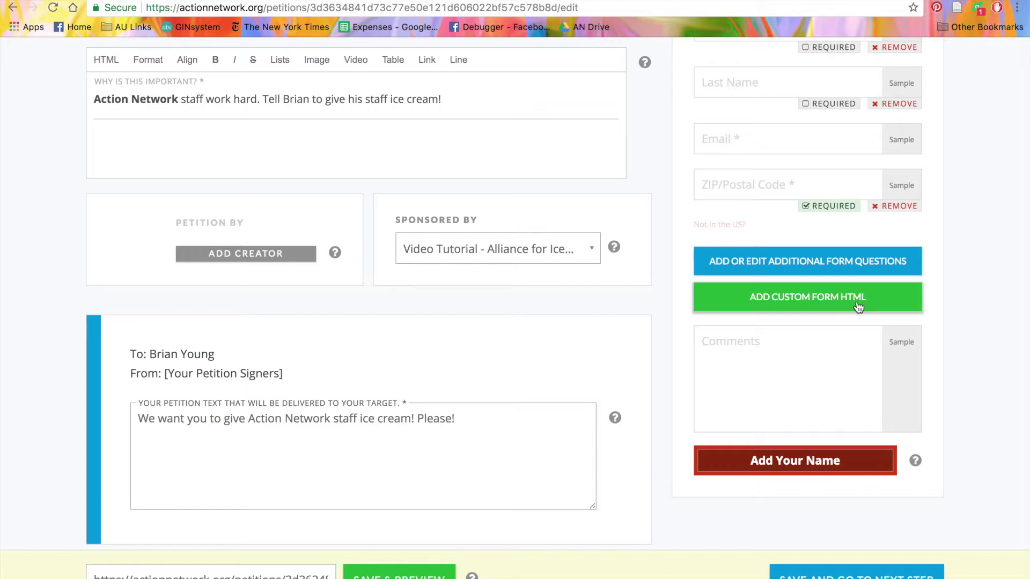
Save and preview the petition sign page, then continue to the Thank You step
scroll(858, 306, down, 3)
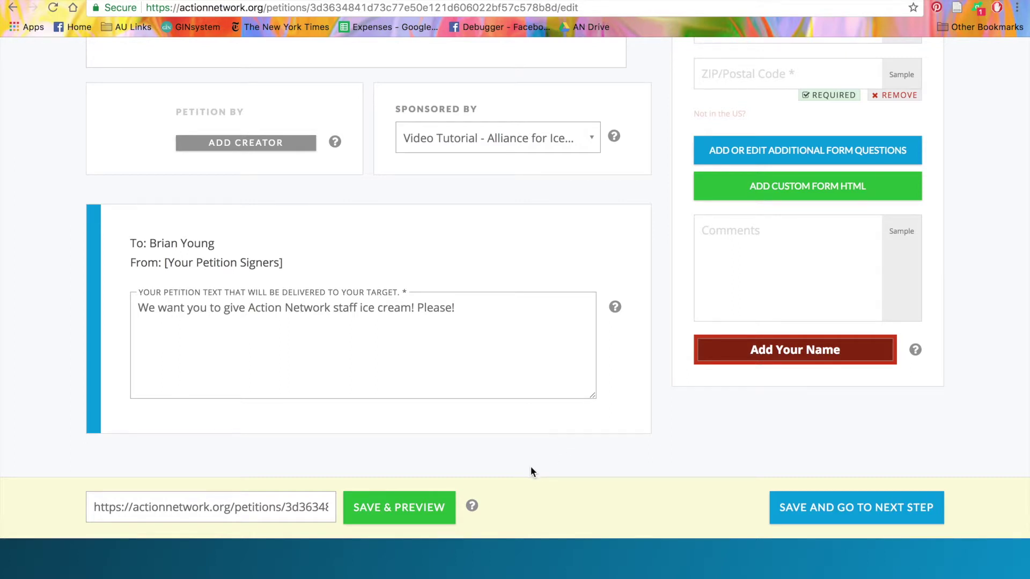
click(378, 514)
click(830, 518)
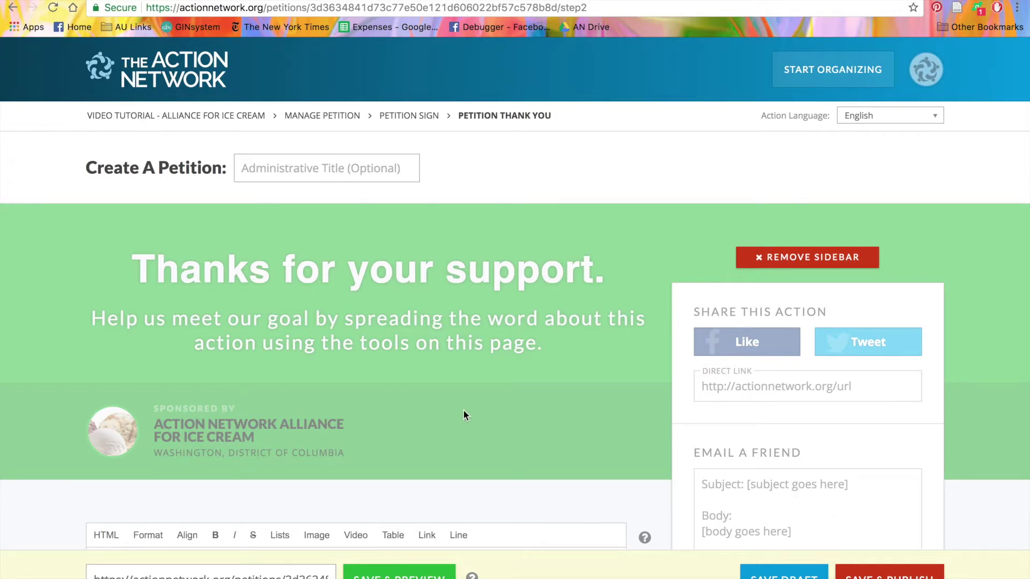
Remove the share, email-a-friend and embed sidebar from the thank-you page
scroll(464, 415, down, 3)
scroll(464, 415, up, 2)
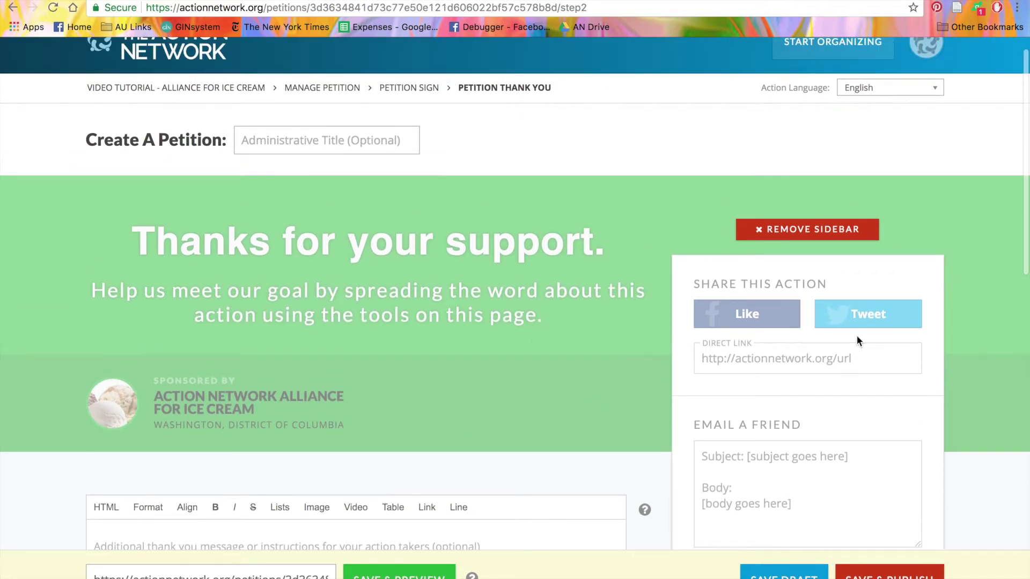
scroll(937, 453, down, 4)
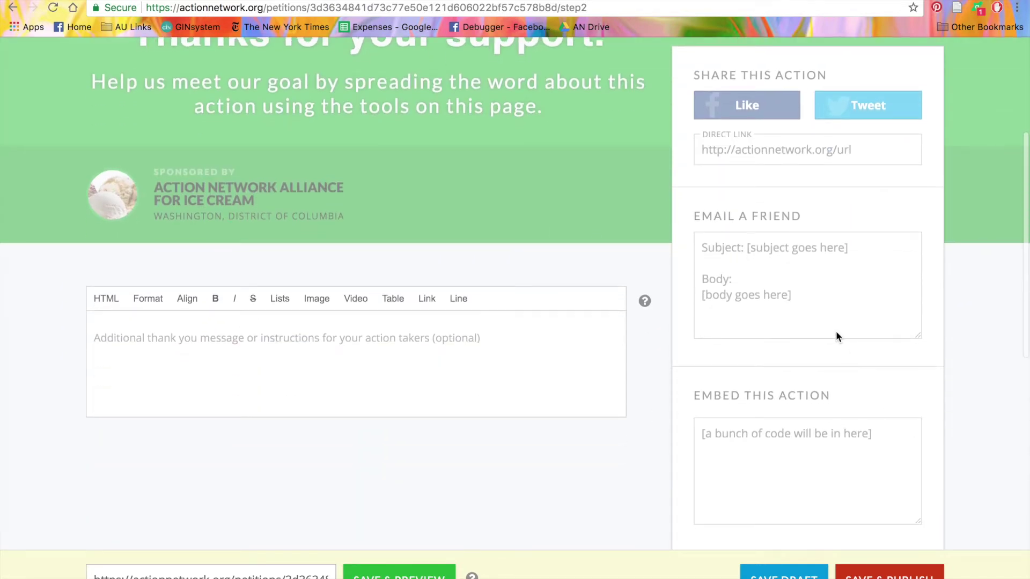
scroll(836, 334, down, 3)
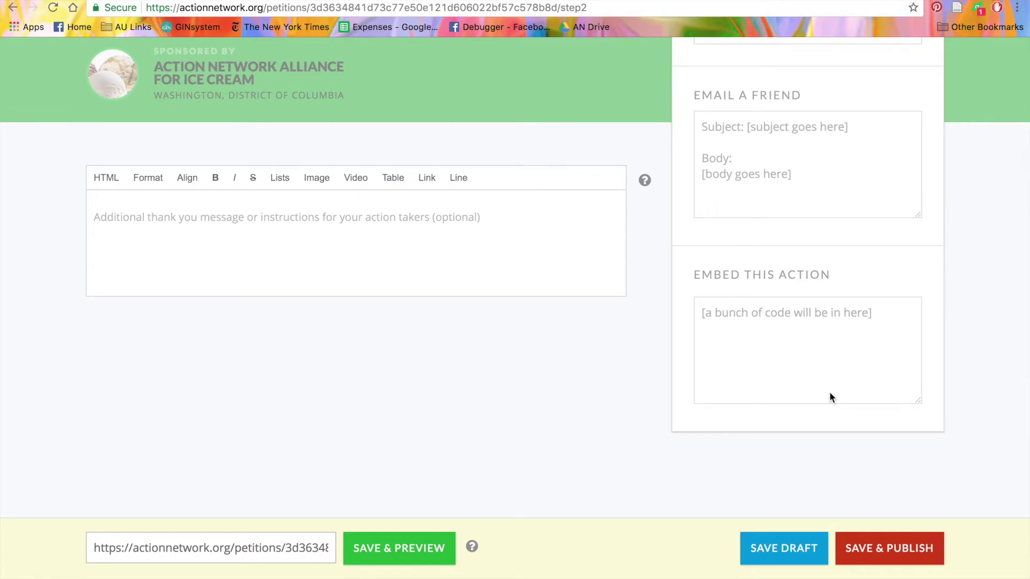
scroll(829, 393, up, 5)
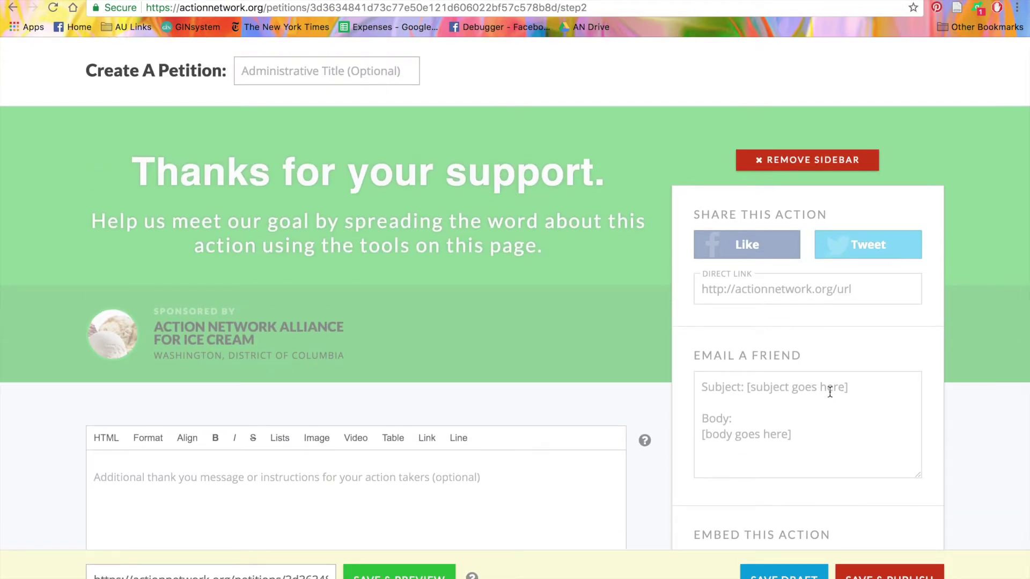
click(794, 160)
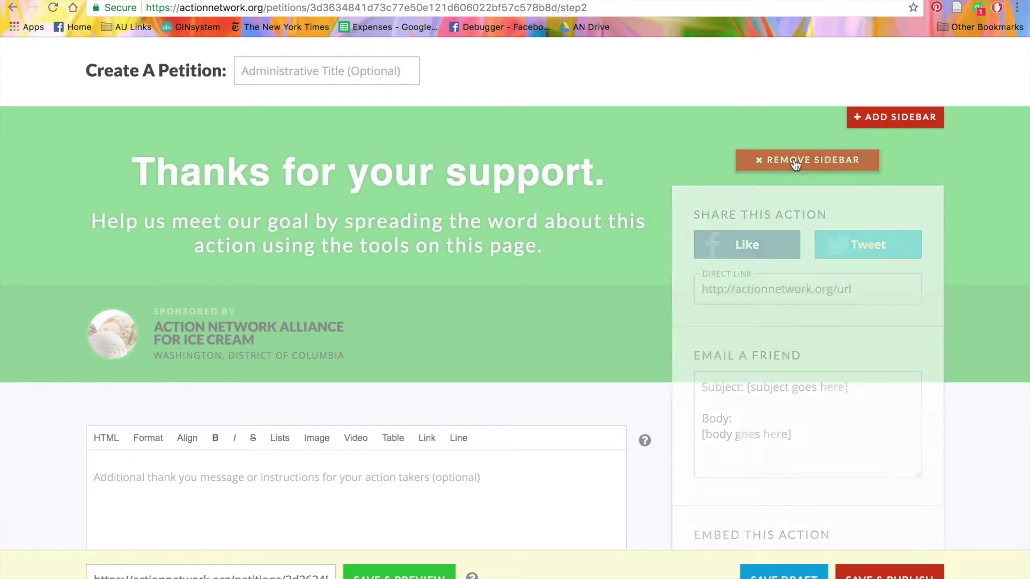
scroll(730, 380, down, 1)
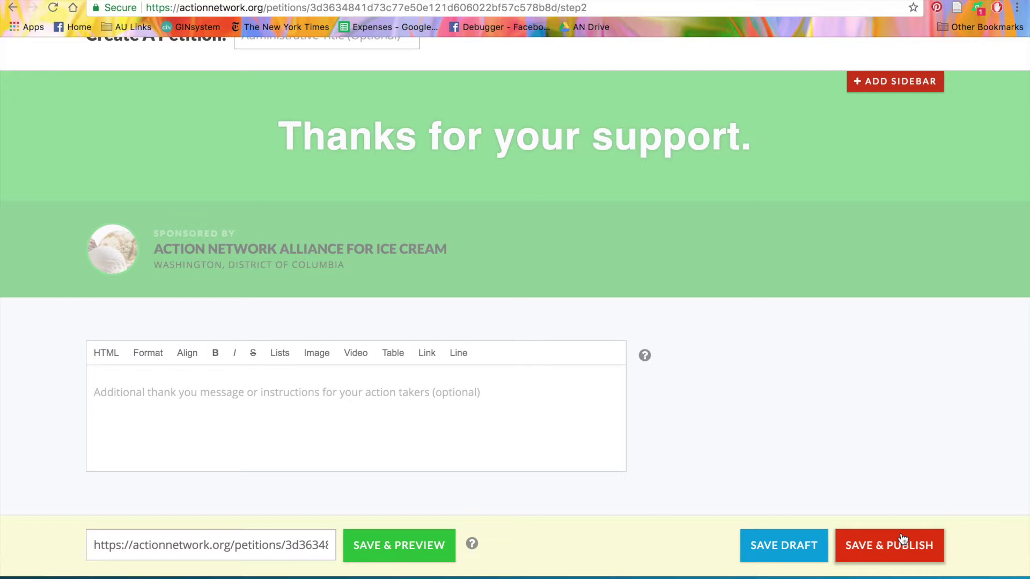
Publish the petition and review its LIVE management page and signature statistics
click(903, 552)
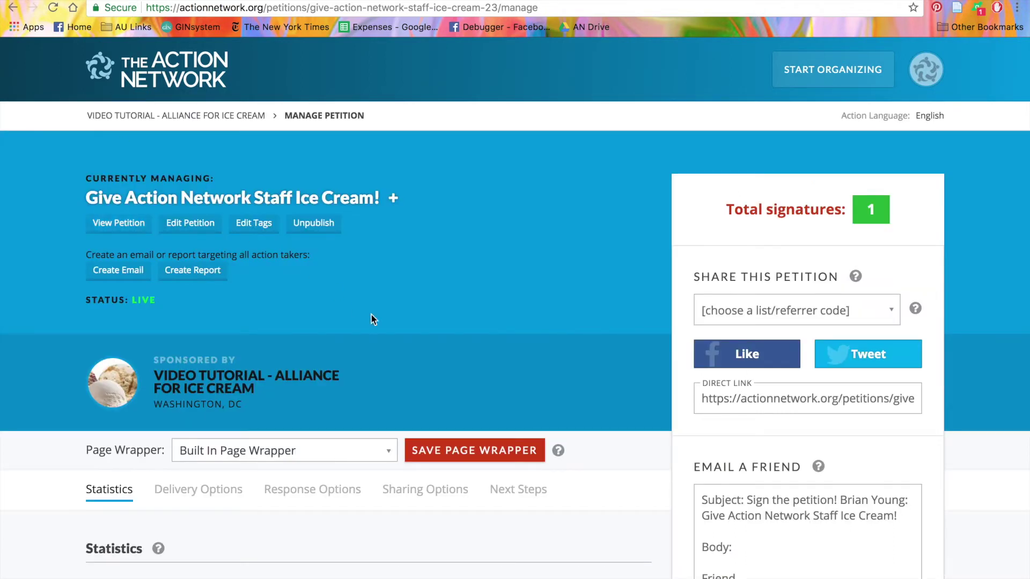
scroll(382, 327, down, 5)
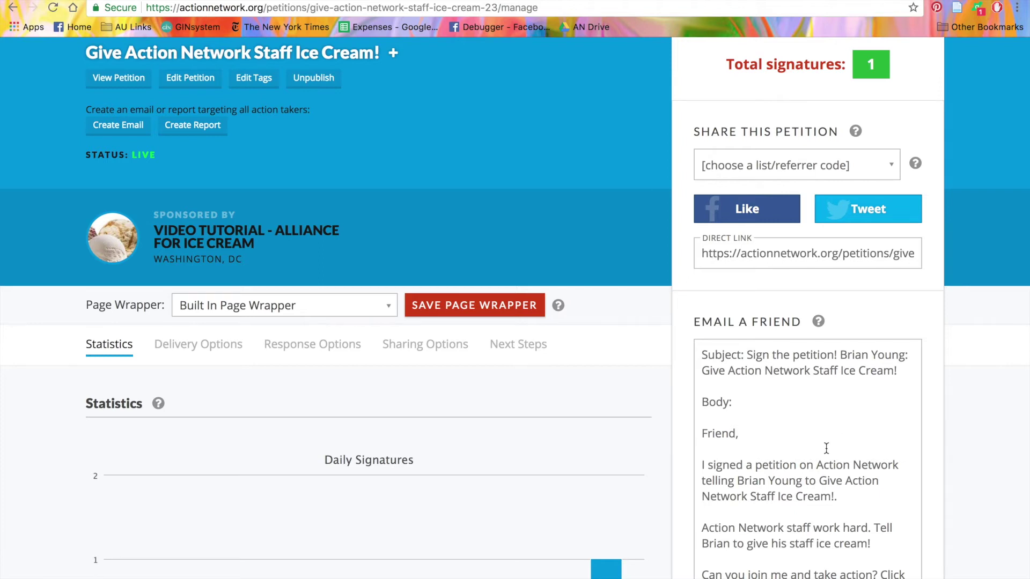
In the petition's Delivery Options, enter the target's email address for email delivery
click(214, 361)
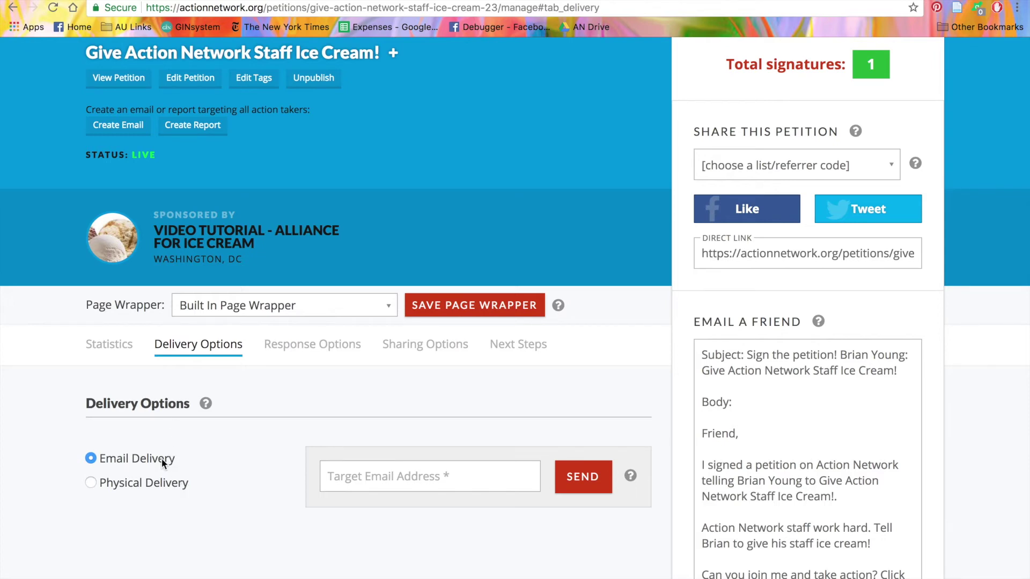
click(351, 486)
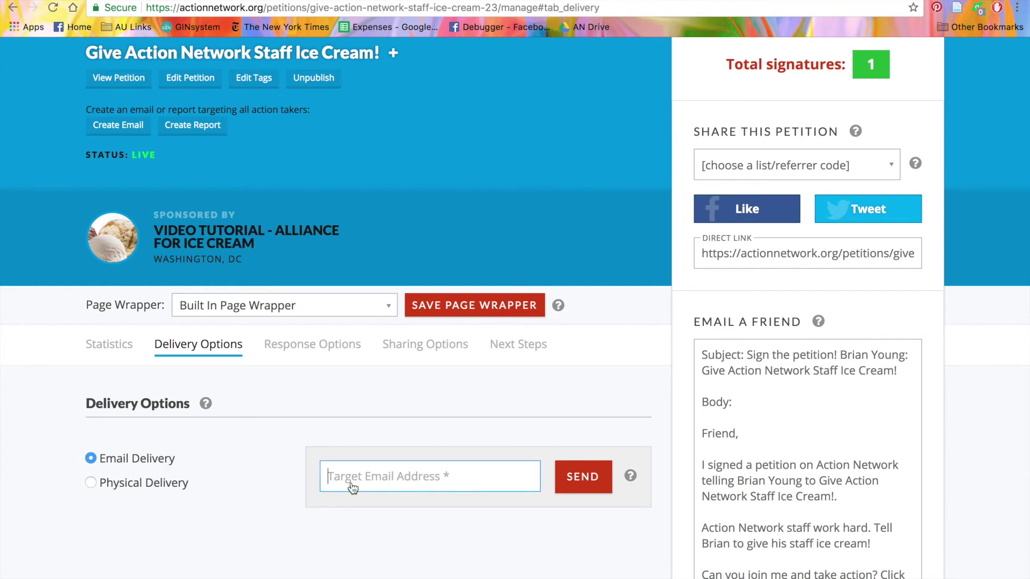
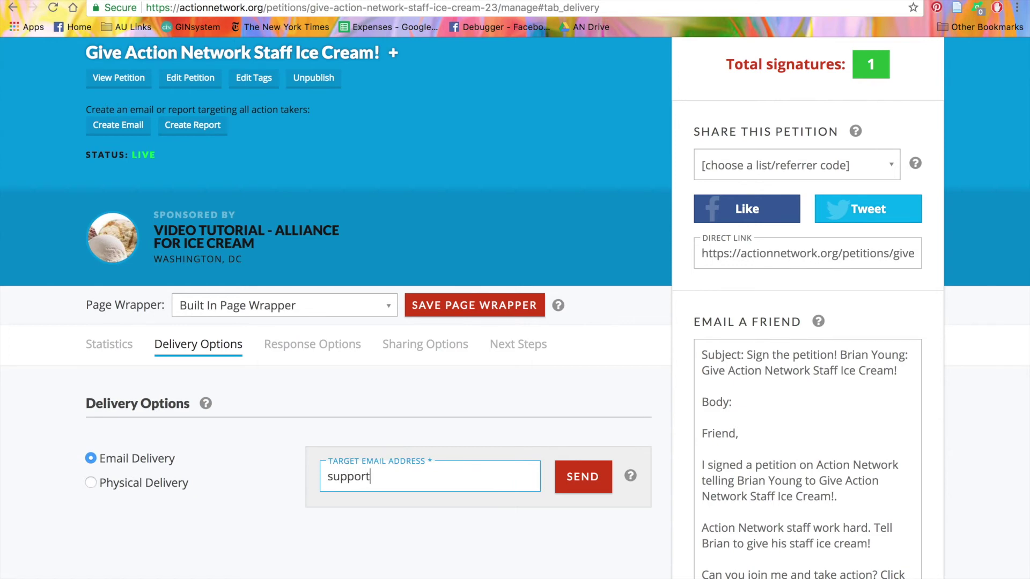
click(280, 541)
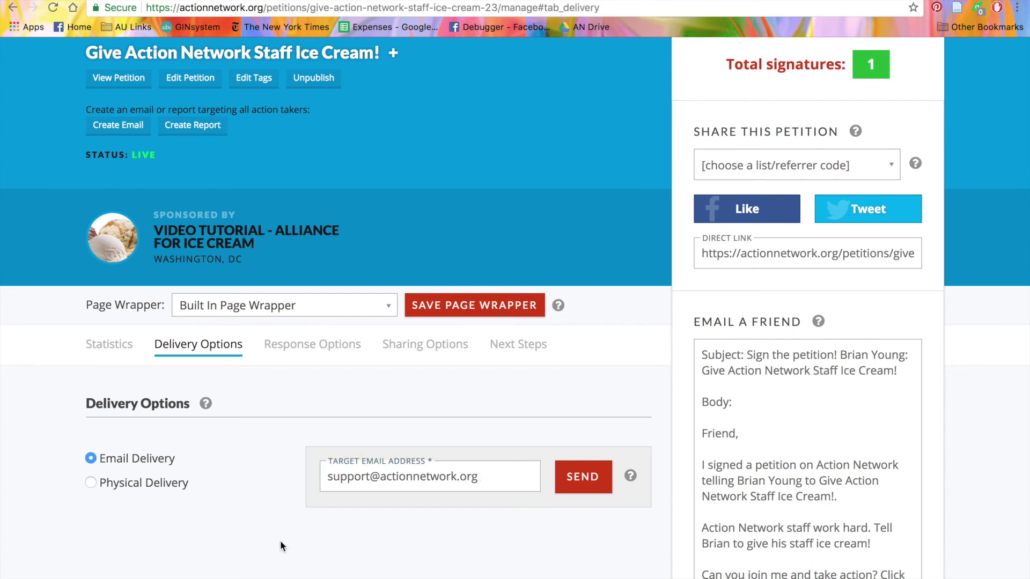
Switch the petition to Physical Delivery, offering signatures as PDF or CSV downloads
click(151, 485)
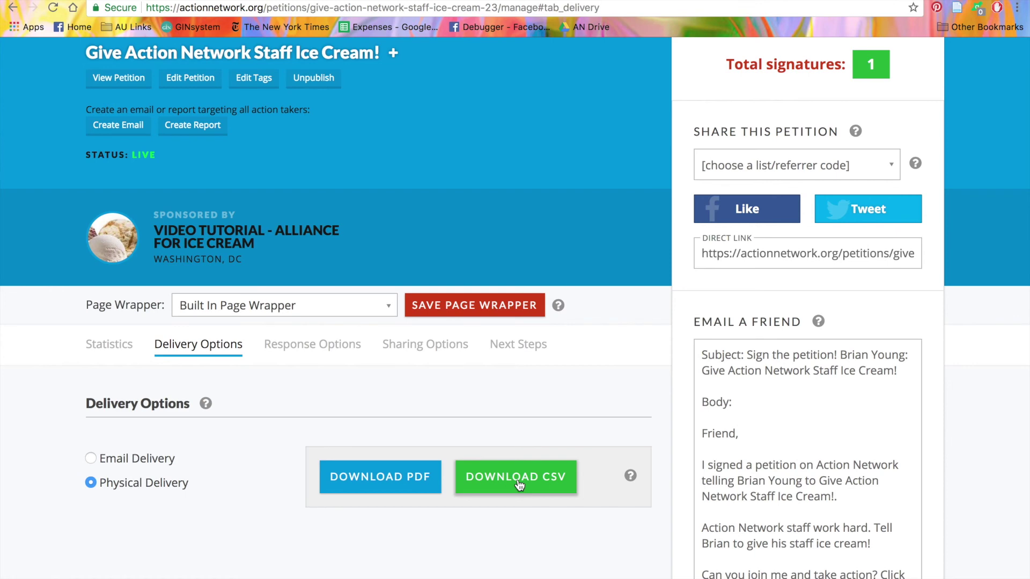
scroll(519, 486, up, 3)
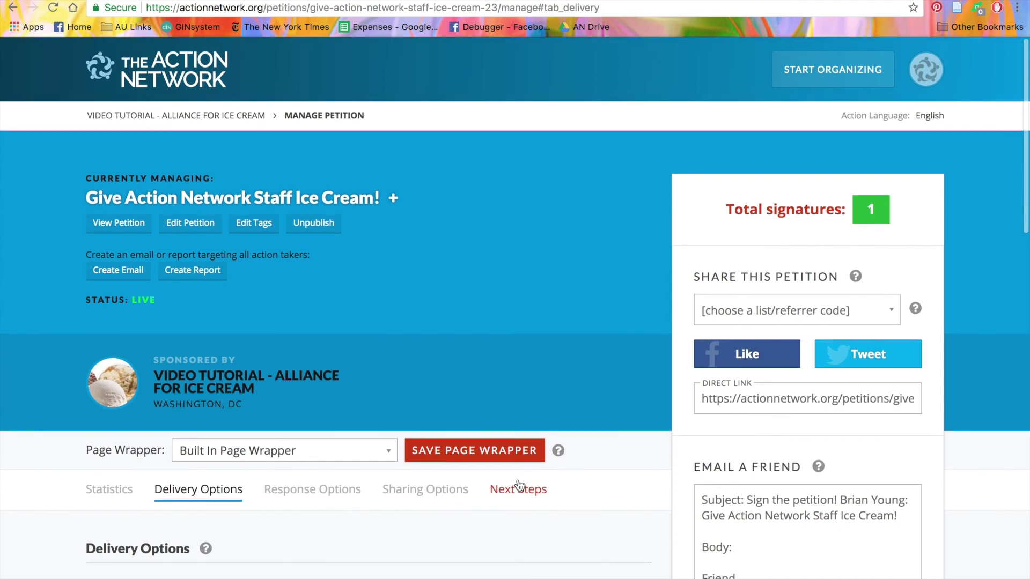